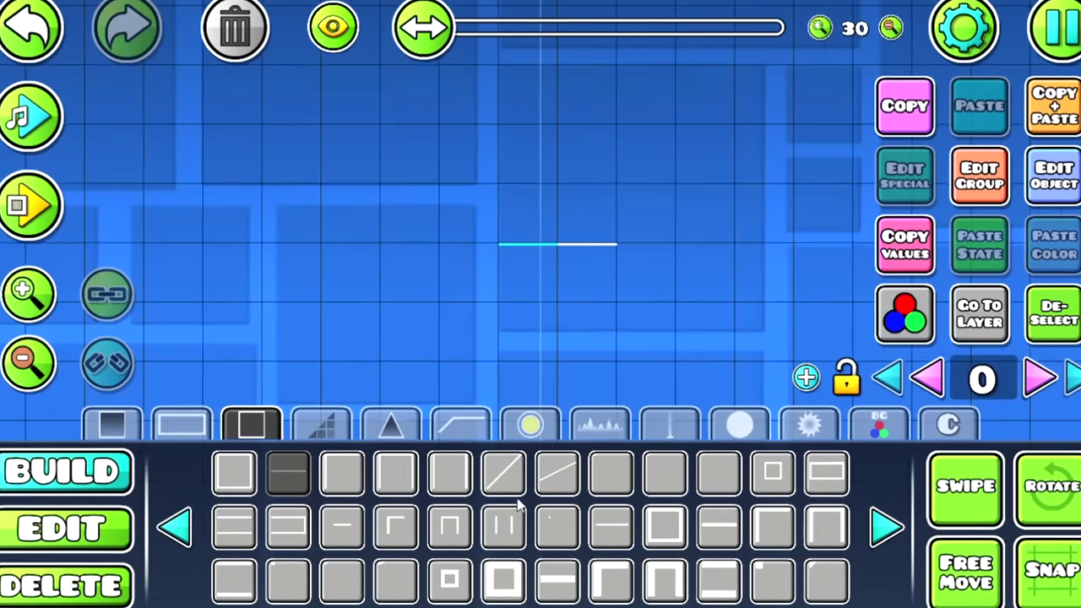
Step: Add a top edge line block and two diagonal slope lines to the tower outline, nudging the last into place
{"action": "left_click", "coordinate": [527, 275]}
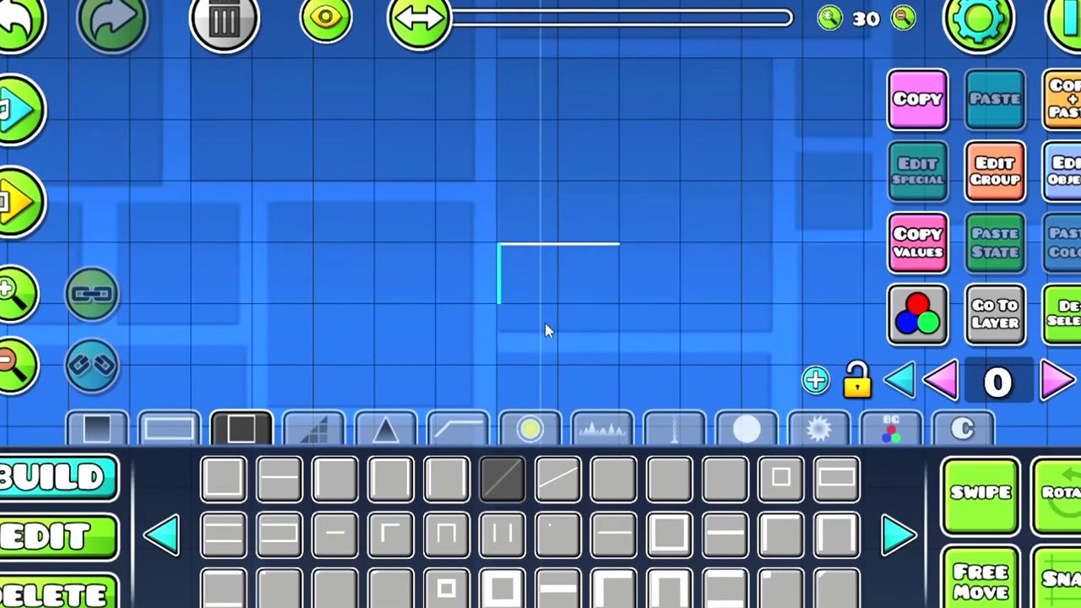
{"action": "left_click", "coordinate": [545, 330]}
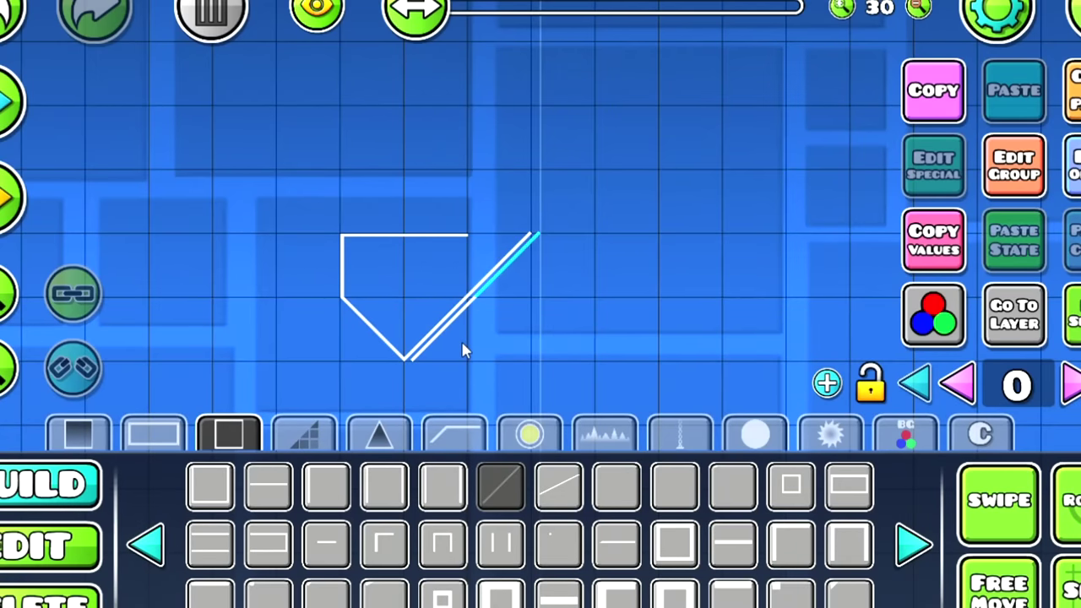
{"action": "left_click", "coordinate": [478, 379]}
{"action": "key", "text": "2"}
{"action": "key", "text": "1"}
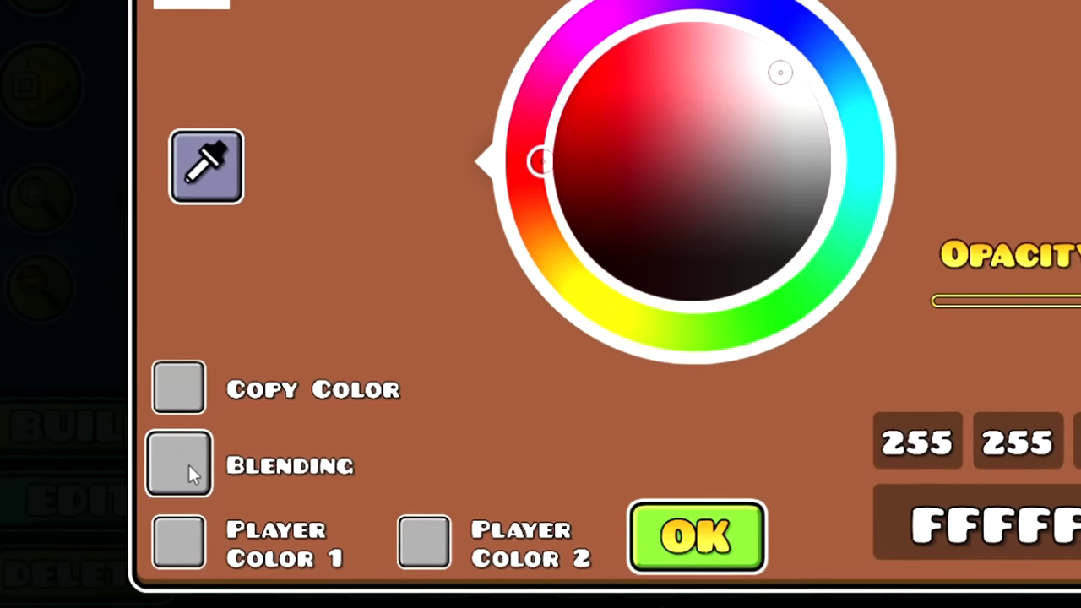
Step: Turn on Blending for the selected colour
{"action": "left_click", "coordinate": [188, 464]}
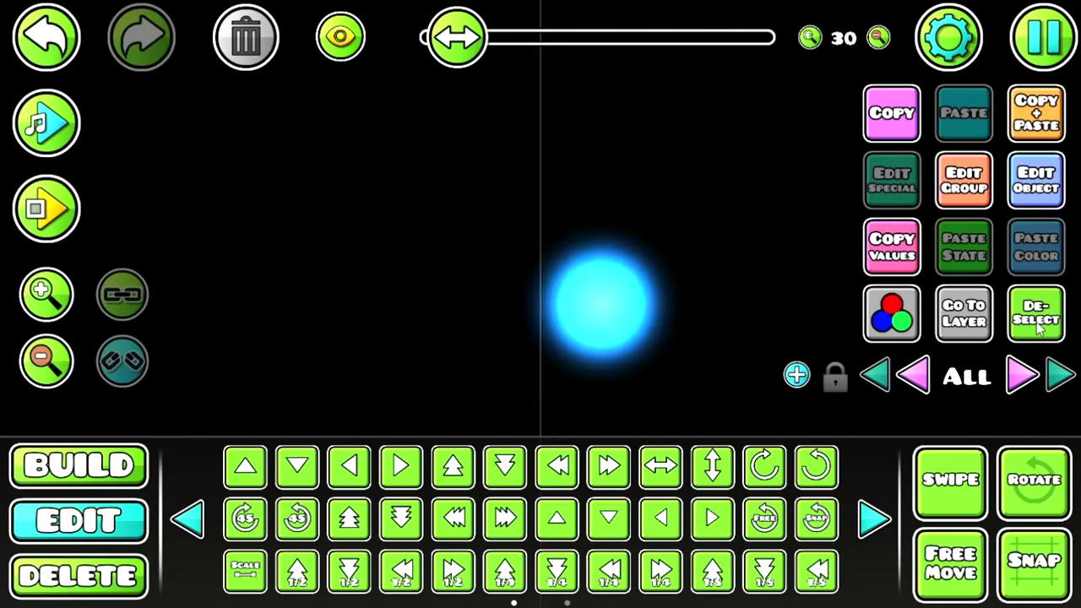
Step: Deselect the placed glow orb
{"action": "left_click", "coordinate": [1037, 330]}
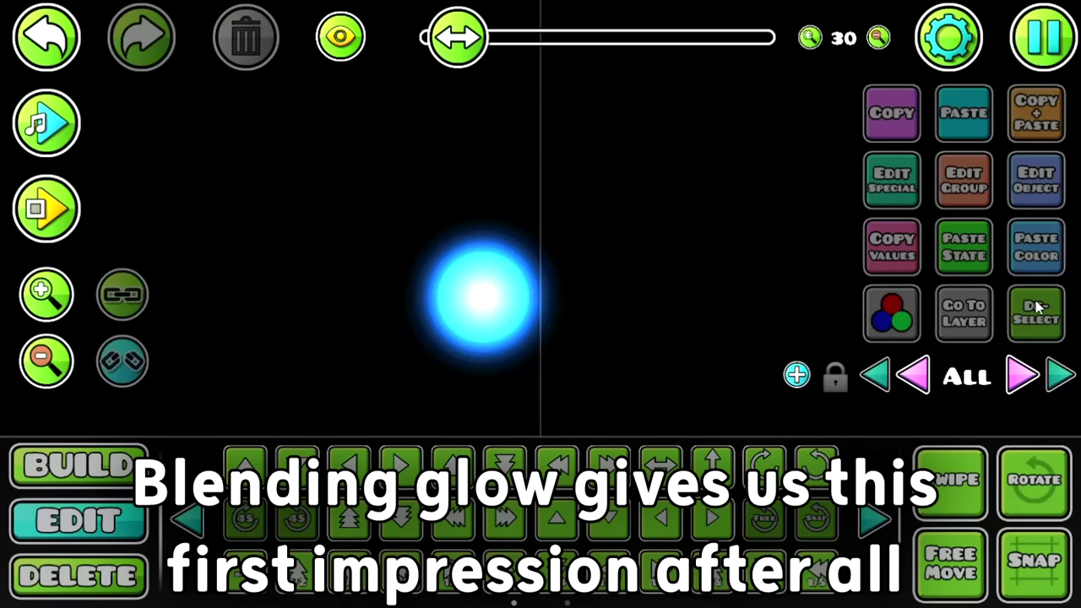
{"action": "left_click", "coordinate": [1016, 319]}
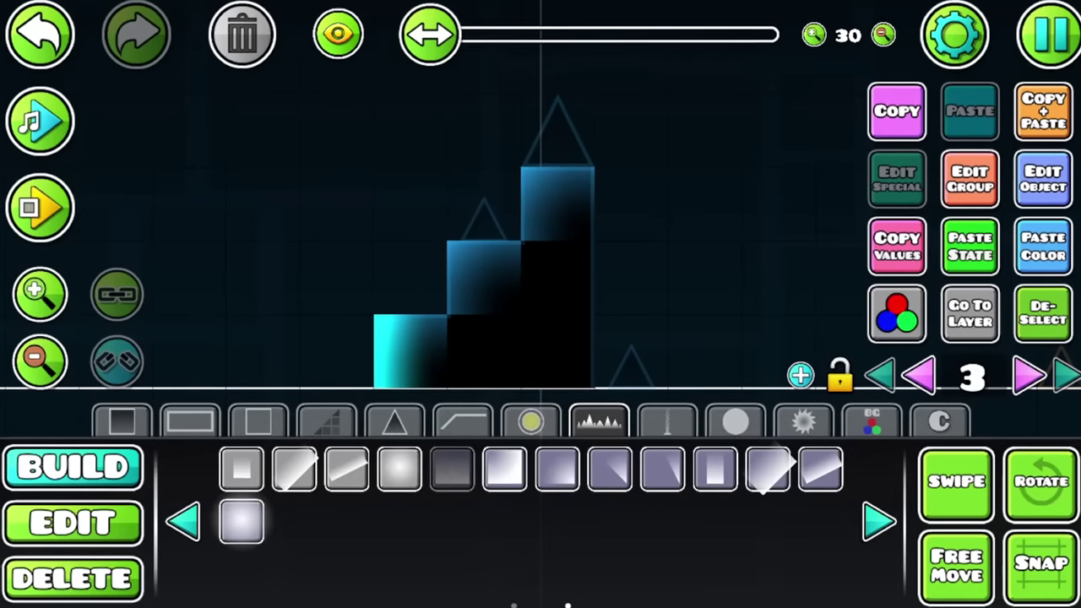
Step: Place three glow gradient blocks on the staircase and briefly preview the level music
{"action": "left_click", "coordinate": [481, 276]}
{"action": "left_click", "coordinate": [557, 198]}
{"action": "left_click", "coordinate": [557, 349]}
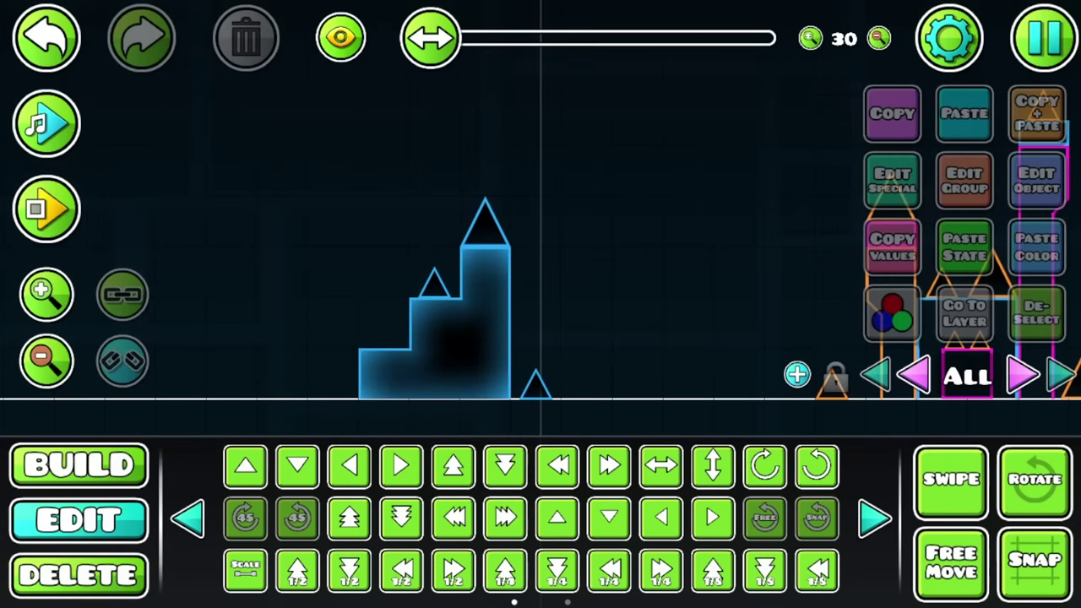
{"action": "left_click", "coordinate": [46, 118]}
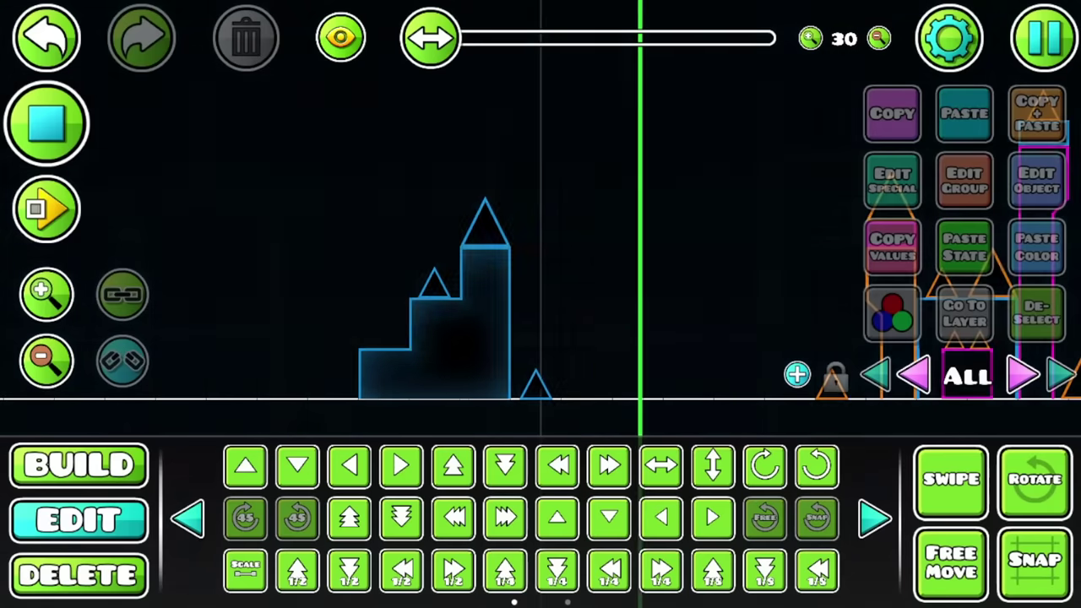
{"action": "left_click", "coordinate": [46, 119]}
Step: Raise the base glow block's detail colour brightness to 2.02 and recentre on the towers
{"action": "left_click", "coordinate": [422, 359]}
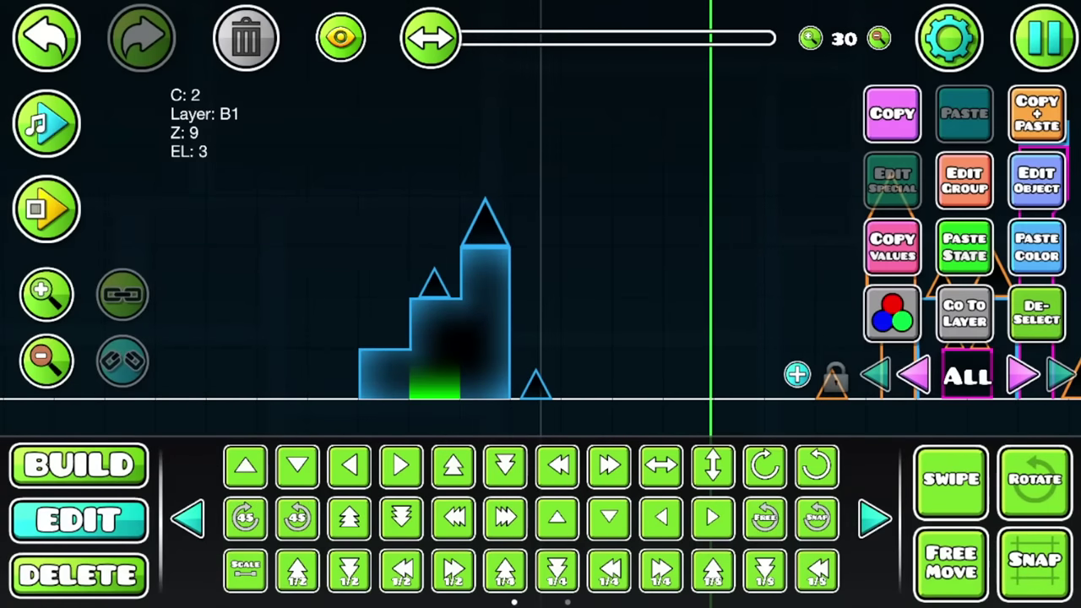
{"action": "left_click_drag", "start_coordinate": [713, 415], "coordinate": [734, 415]}
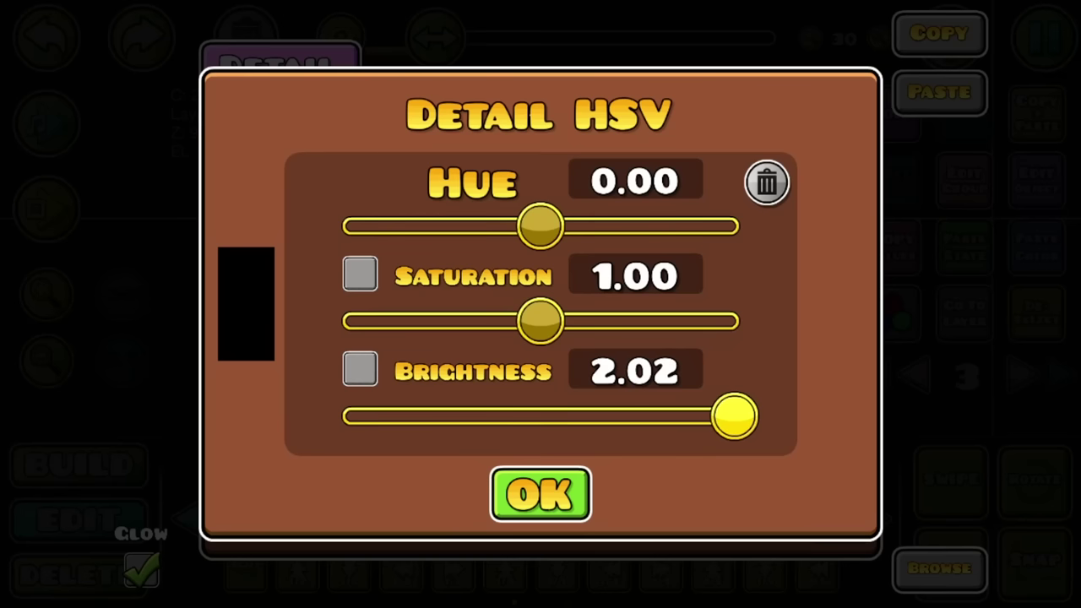
{"action": "left_click", "coordinate": [540, 494]}
{"action": "left_click", "coordinate": [540, 512]}
{"action": "left_click_drag", "start_coordinate": [641, 211], "coordinate": [642, 317]}
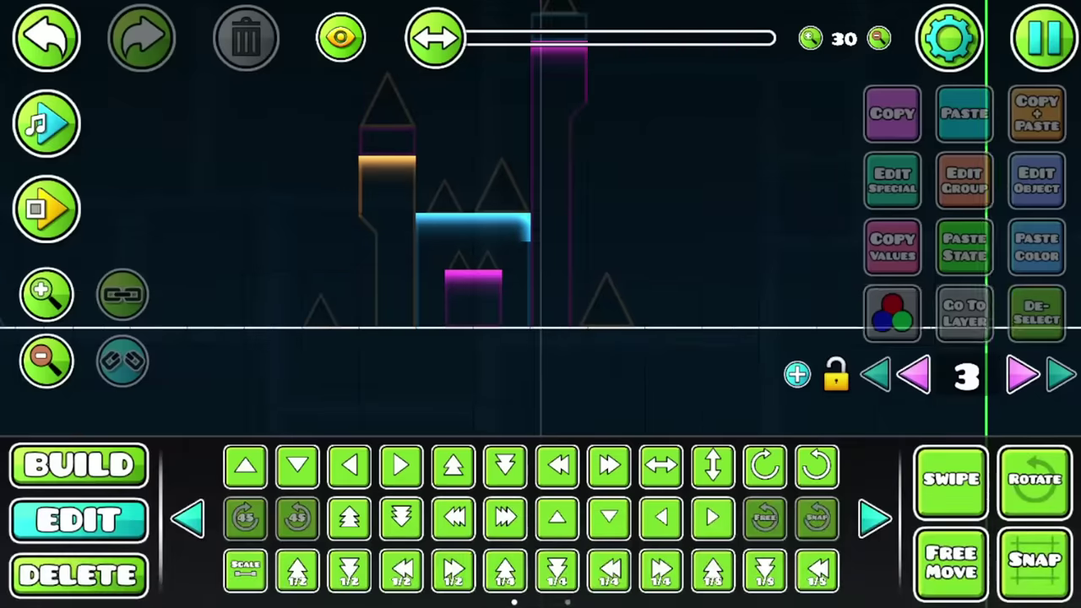
{"action": "left_click_drag", "start_coordinate": [641, 211], "coordinate": [667, 284]}
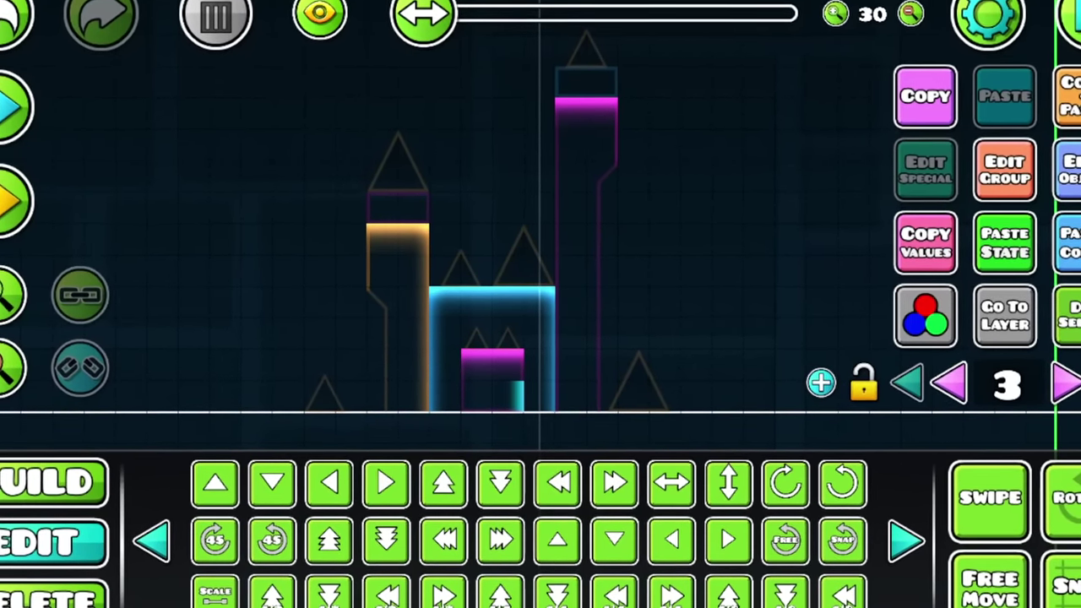
{"action": "left_click", "coordinate": [912, 314]}
Step: Set the glow's detail colour to channel 3, then cycle between the lower step's outline and glow
{"action": "left_click", "coordinate": [538, 337]}
{"action": "left_click", "coordinate": [538, 543]}
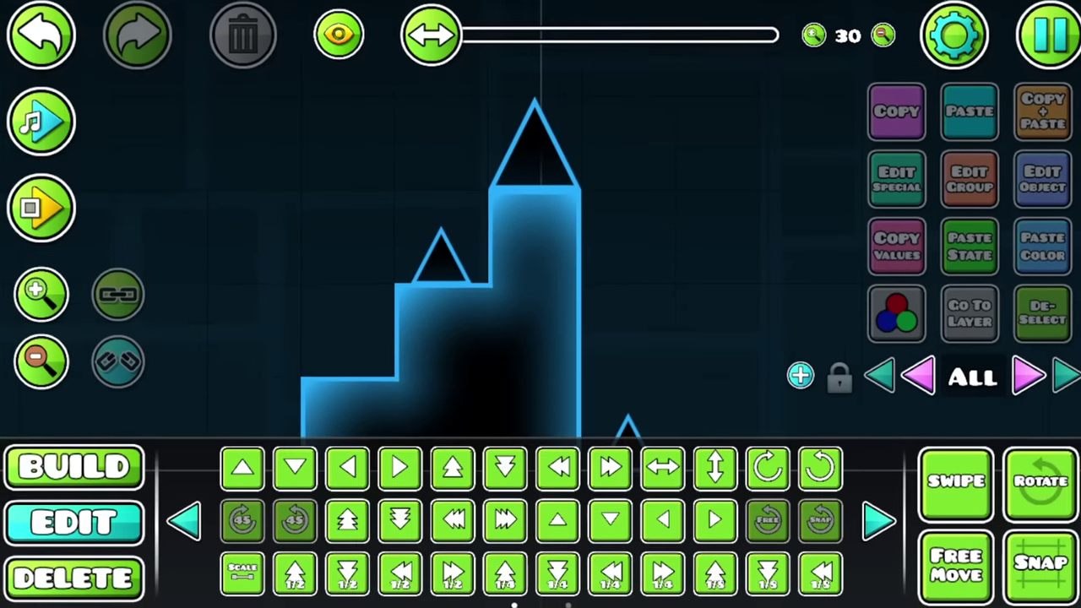
{"action": "left_click", "coordinate": [422, 346]}
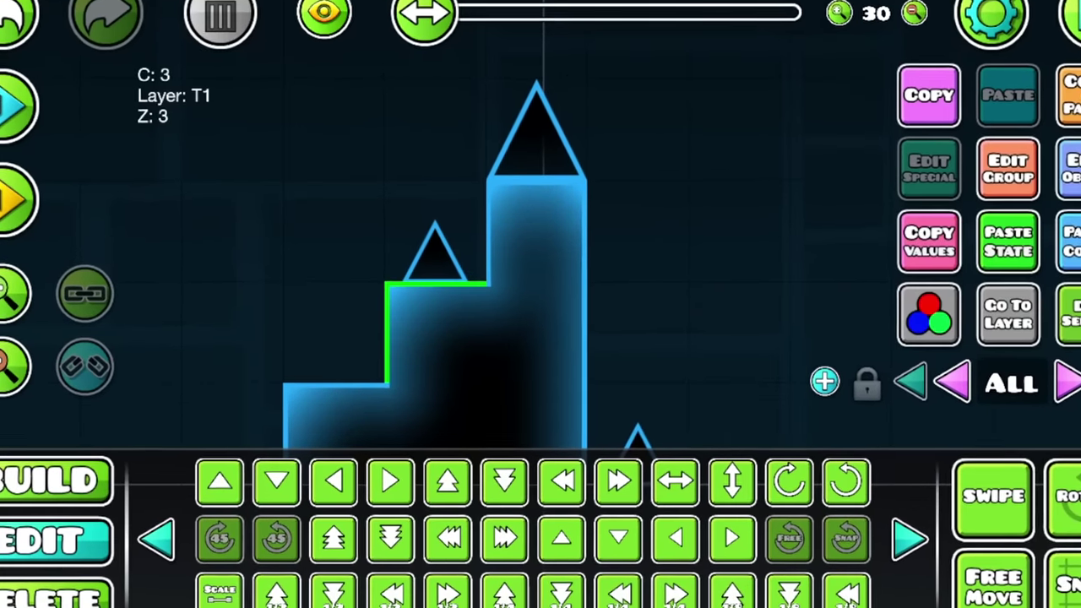
{"action": "left_click", "coordinate": [423, 346]}
{"action": "left_click", "coordinate": [422, 346]}
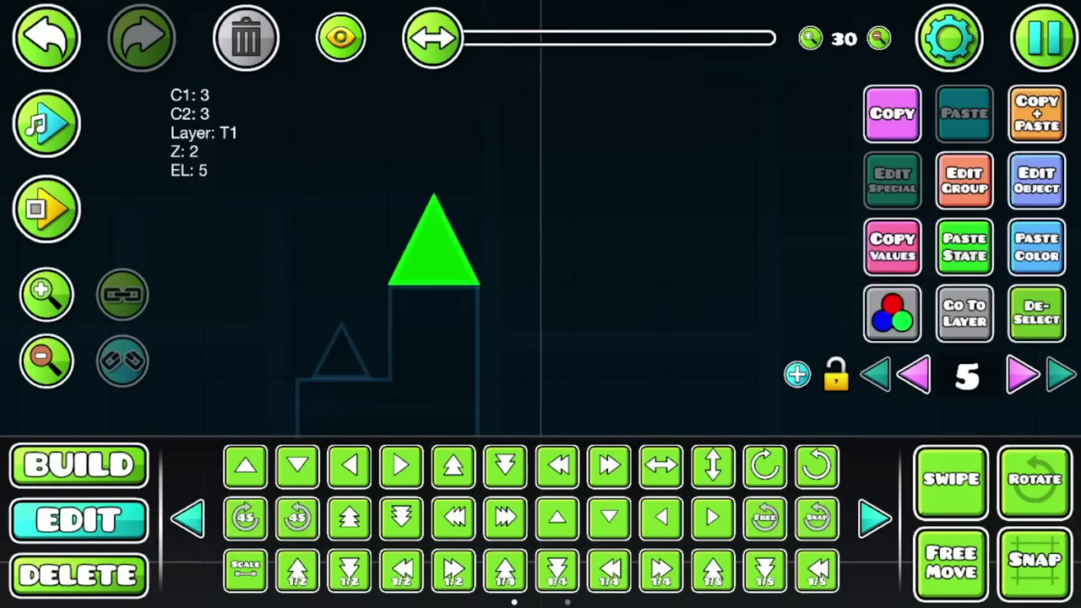
Step: Give the layered spike detail colour channel 3, then zoom and pan along the neon towers
{"action": "left_click", "coordinate": [892, 314]}
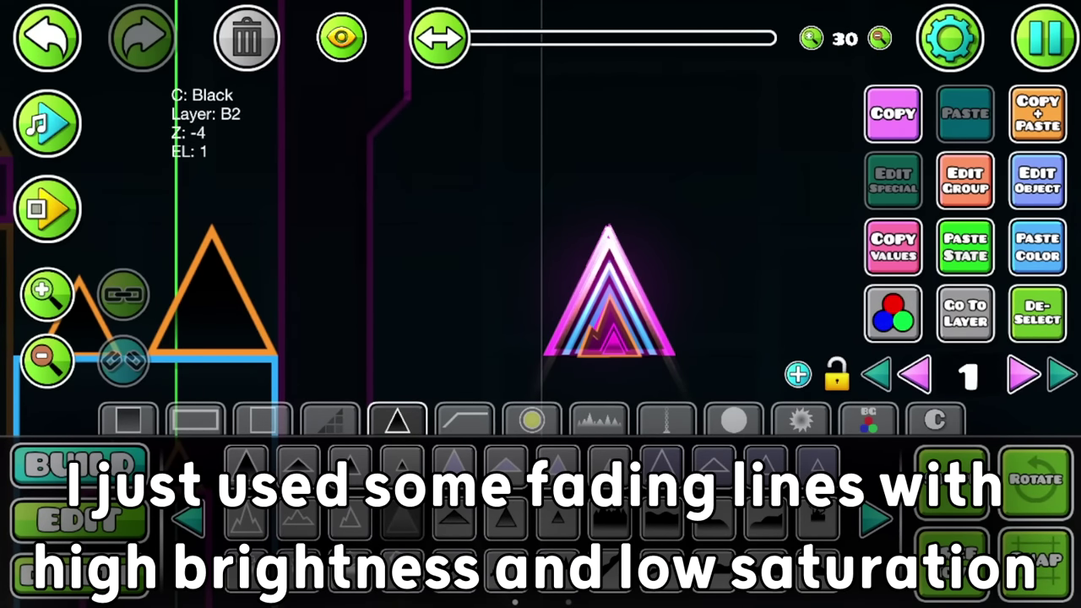
{"action": "left_click", "coordinate": [651, 295]}
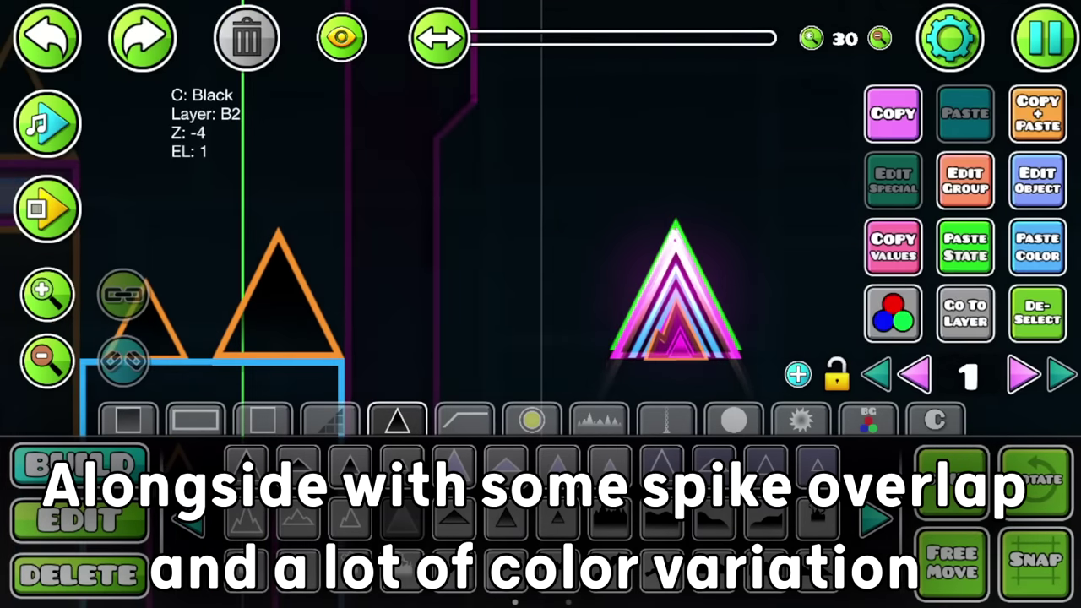
{"action": "left_click", "coordinate": [892, 313]}
{"action": "left_click", "coordinate": [540, 330]}
{"action": "left_click", "coordinate": [541, 582]}
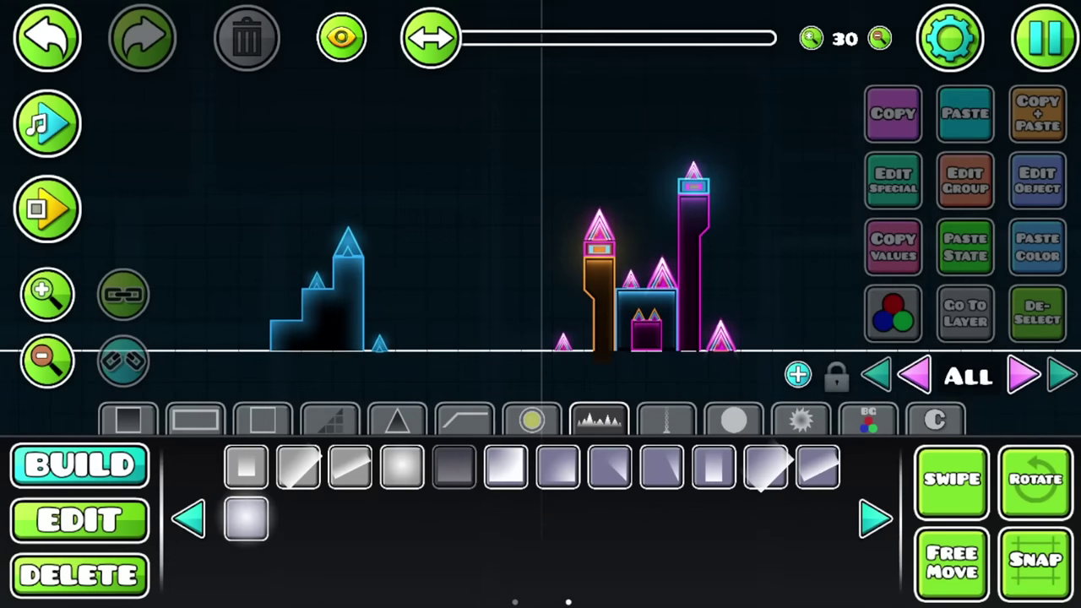
{"action": "left_click_drag", "start_coordinate": [507, 212], "coordinate": [528, 257]}
{"action": "scroll", "coordinate": [589, 254], "scroll_direction": "up", "scroll_amount": 1}
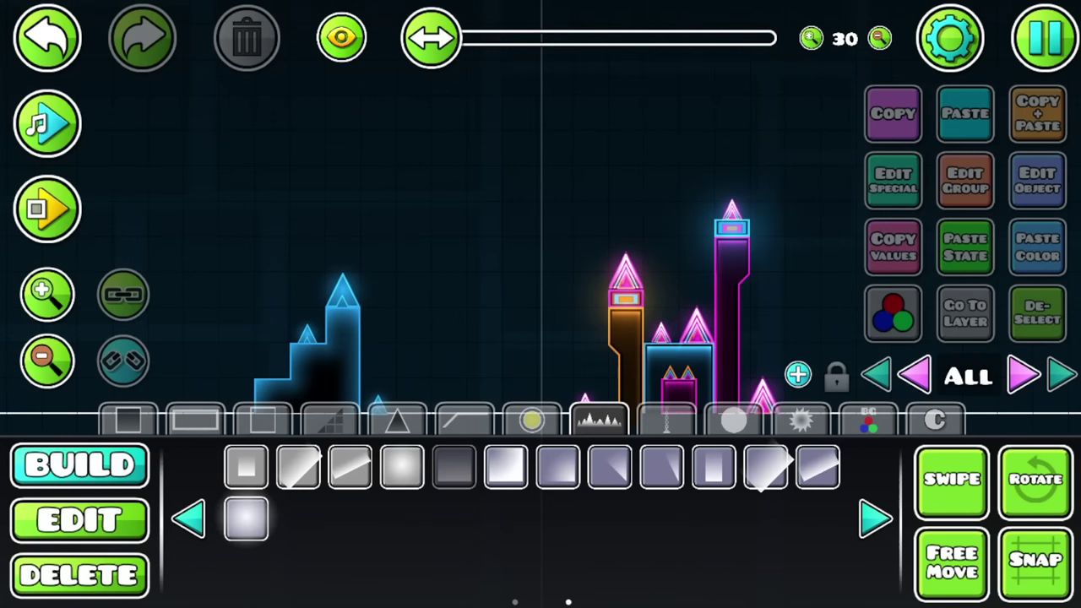
{"action": "left_click_drag", "start_coordinate": [541, 253], "coordinate": [540, 208]}
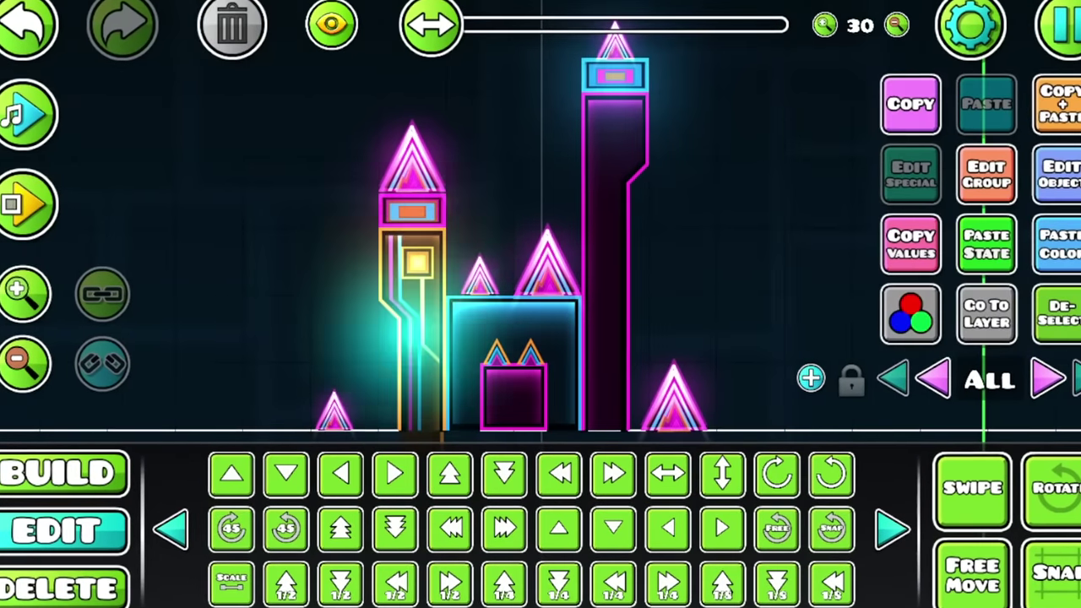
Step: Select the six layer-7 detail pieces and duplicate them with Ctrl+D
{"action": "left_click", "coordinate": [362, 245]}
{"action": "left_click", "coordinate": [975, 312]}
{"action": "key", "text": "ctrl+d"}
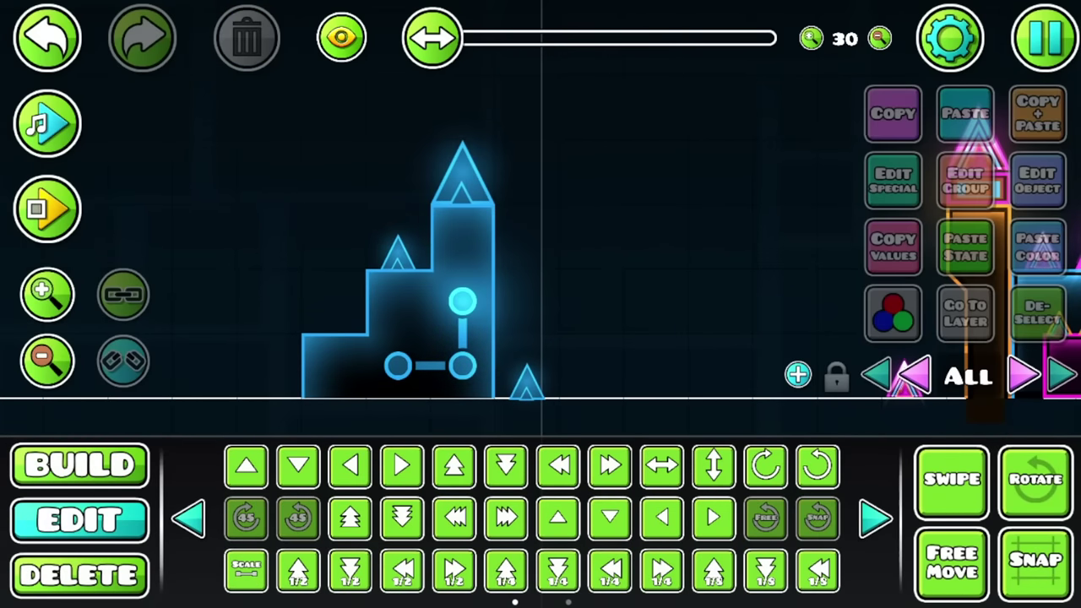
{"action": "scroll", "coordinate": [541, 253], "scroll_direction": "down", "scroll_amount": 3}
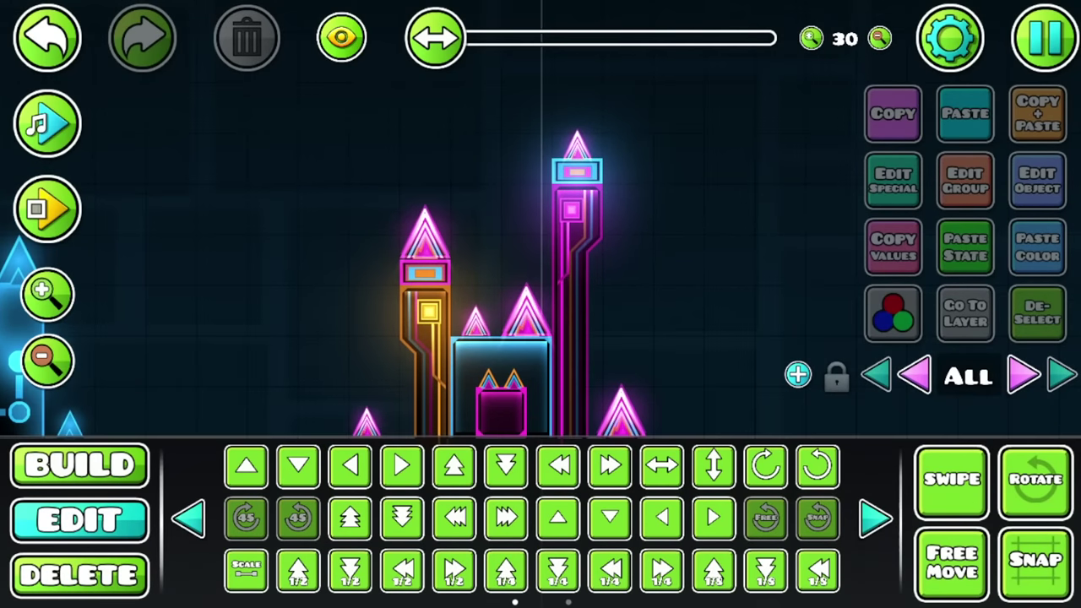
{"action": "left_click", "coordinate": [425, 320]}
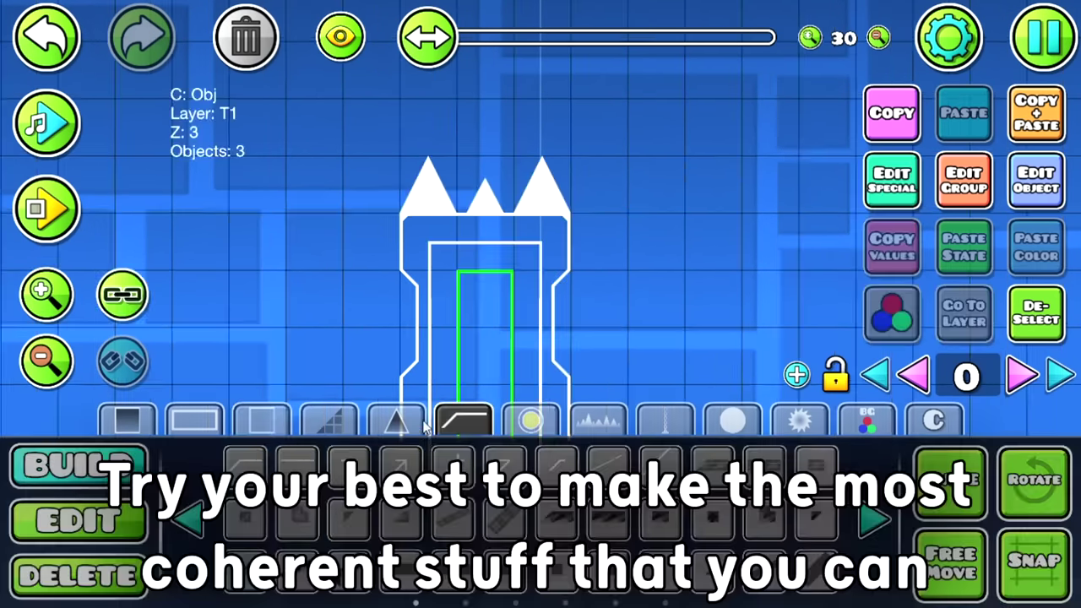
Step: Place a spike inside the green block of the castle
{"action": "left_click", "coordinate": [396, 419]}
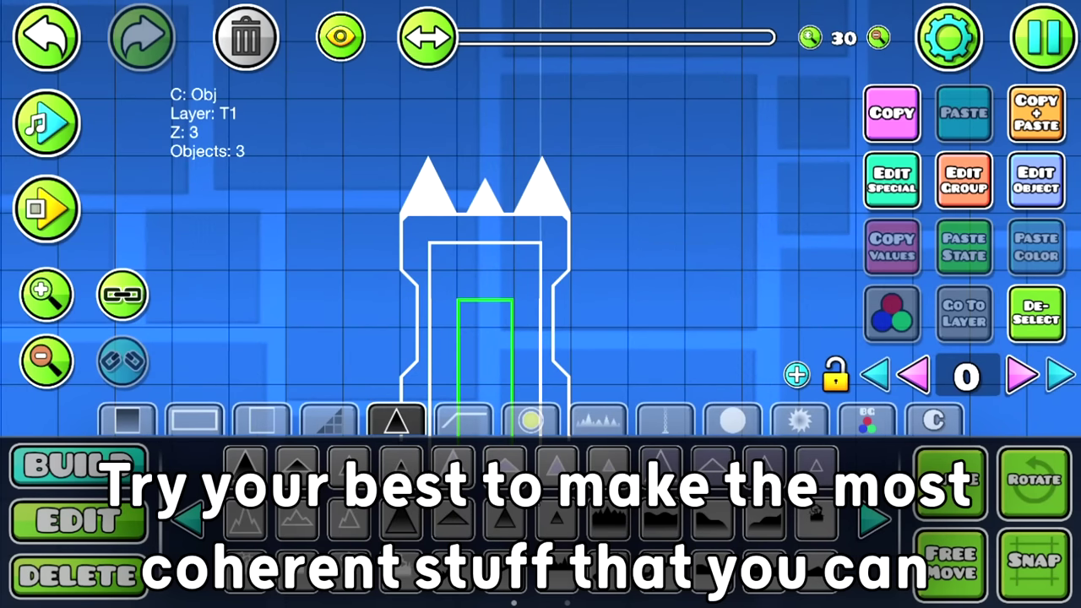
{"action": "left_click", "coordinate": [485, 313]}
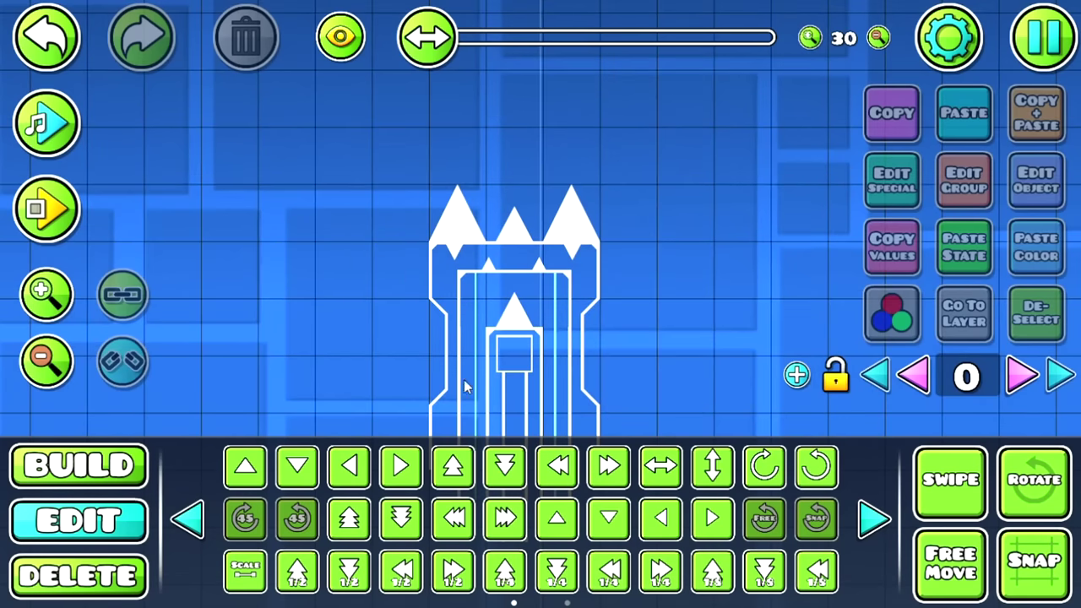
{"action": "mouse_move", "coordinate": [464, 384]}
{"action": "left_mouse_down"}
{"action": "mouse_move", "coordinate": [444, 365]}
{"action": "mouse_move", "coordinate": [451, 377]}
{"action": "left_mouse_up"}
Step: Select the castle's left and right edge outlines and inner lines, then clear the selection
{"action": "left_click", "coordinate": [420, 418]}
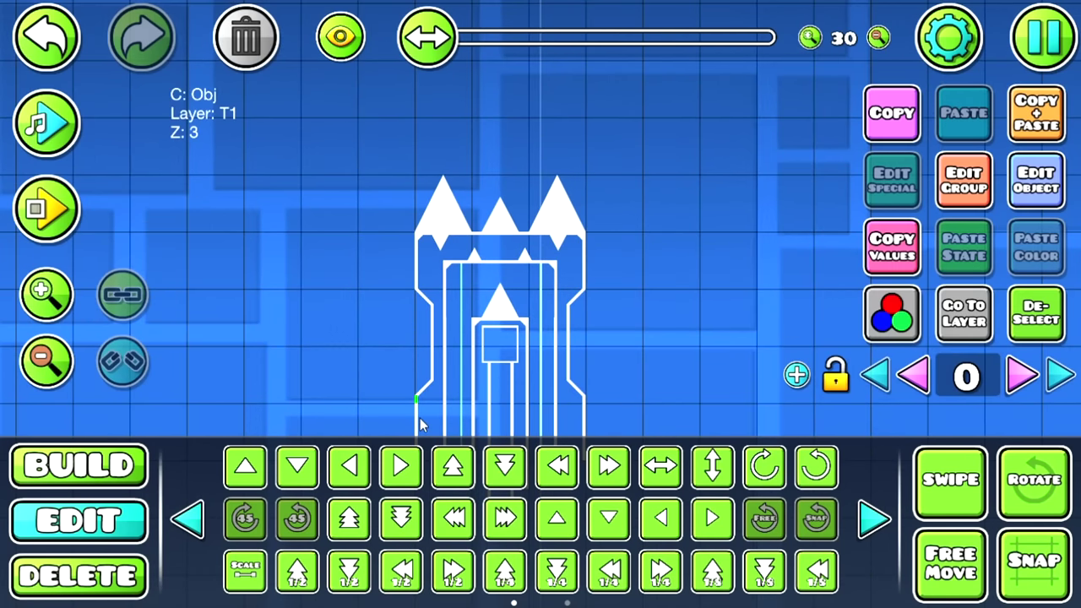
{"action": "left_click_drag", "start_coordinate": [419, 417], "coordinate": [415, 327]}
{"action": "left_click", "coordinate": [583, 338], "text": "shift"}
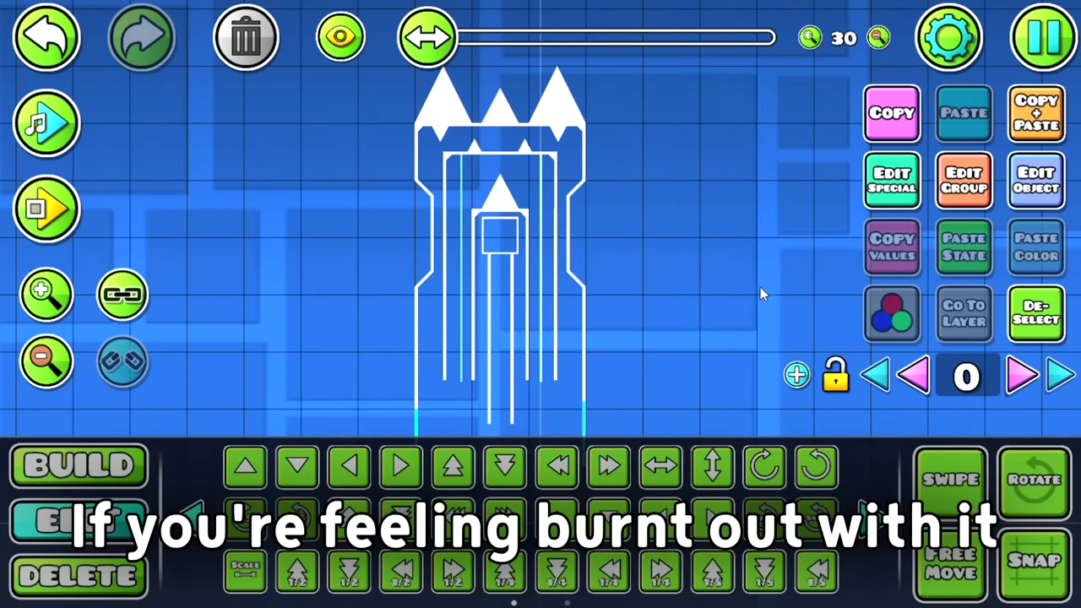
{"action": "left_click", "coordinate": [444, 371]}
{"action": "left_click", "coordinate": [567, 369]}
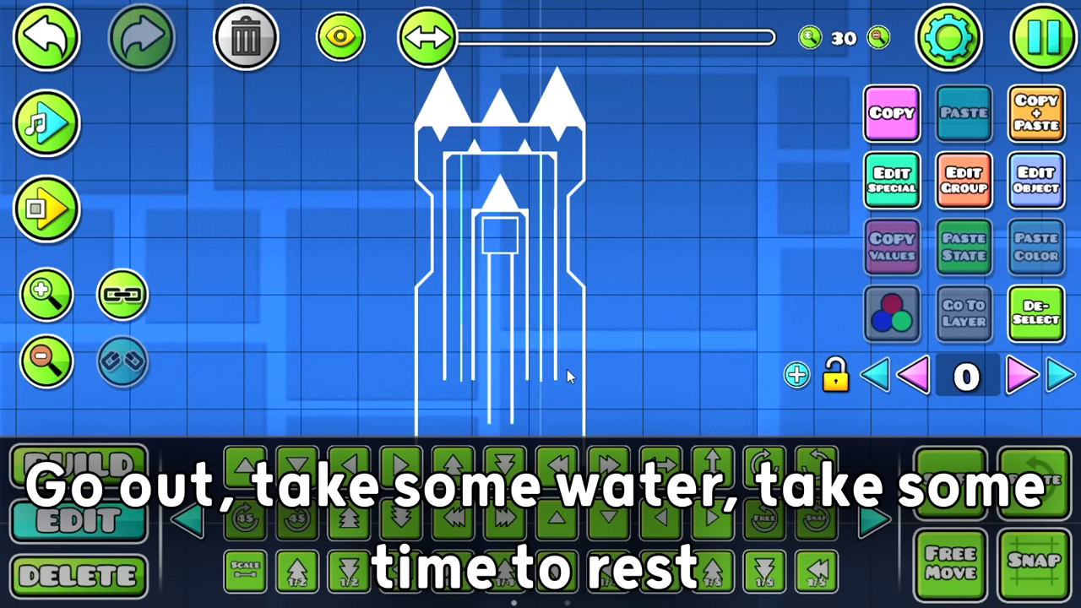
{"action": "left_click", "coordinate": [1011, 334]}
{"action": "scroll", "coordinate": [591, 291], "scroll_direction": "up", "scroll_amount": 2}
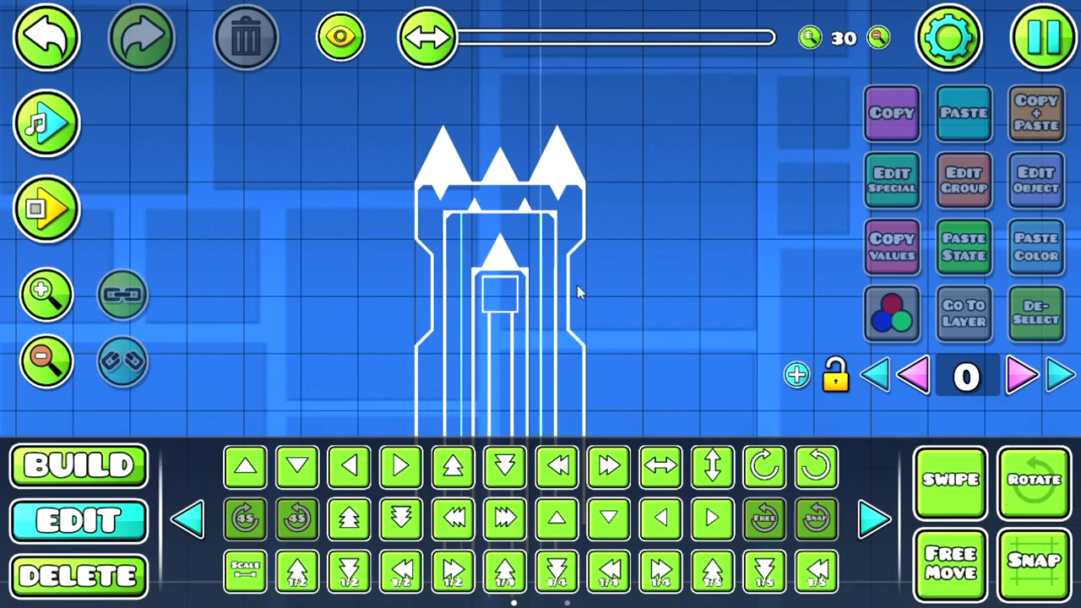
{"action": "scroll", "coordinate": [608, 317], "scroll_direction": "left", "scroll_amount": 1}
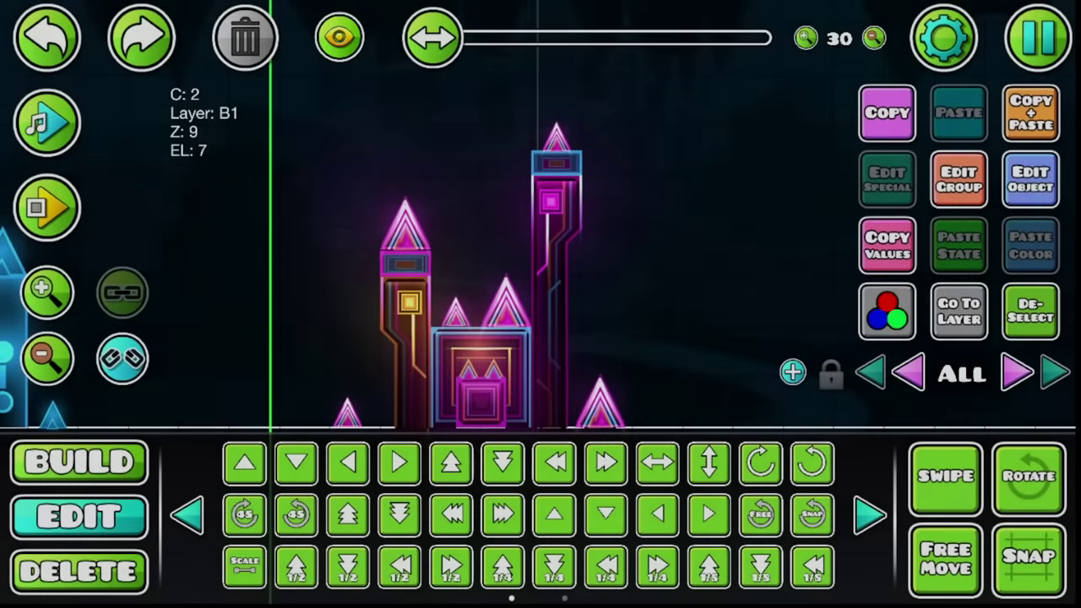
Step: Select tower pieces down to the middle block's inner square, then return to Edit mode
{"action": "left_click", "coordinate": [410, 337]}
{"action": "left_click", "coordinate": [479, 395]}
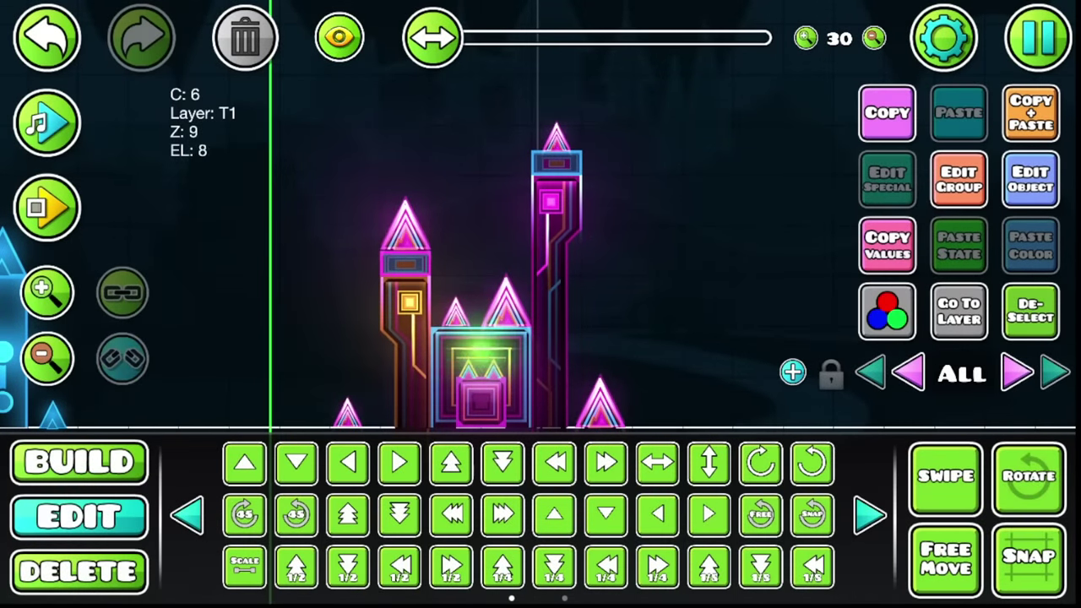
{"action": "left_click", "coordinate": [410, 337]}
{"action": "left_click", "coordinate": [479, 398]}
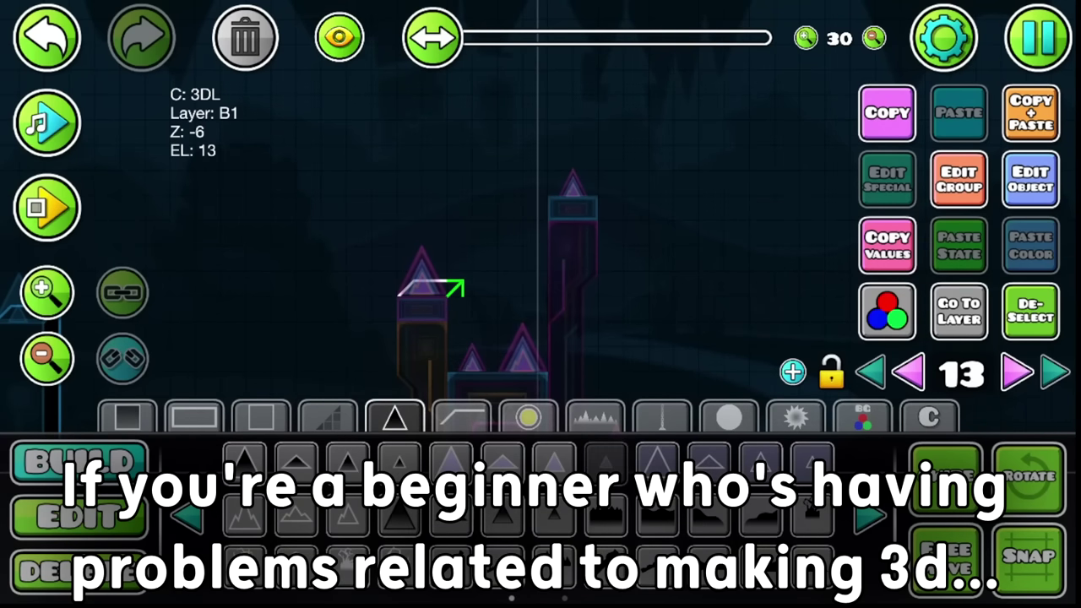
{"action": "left_click", "coordinate": [79, 514]}
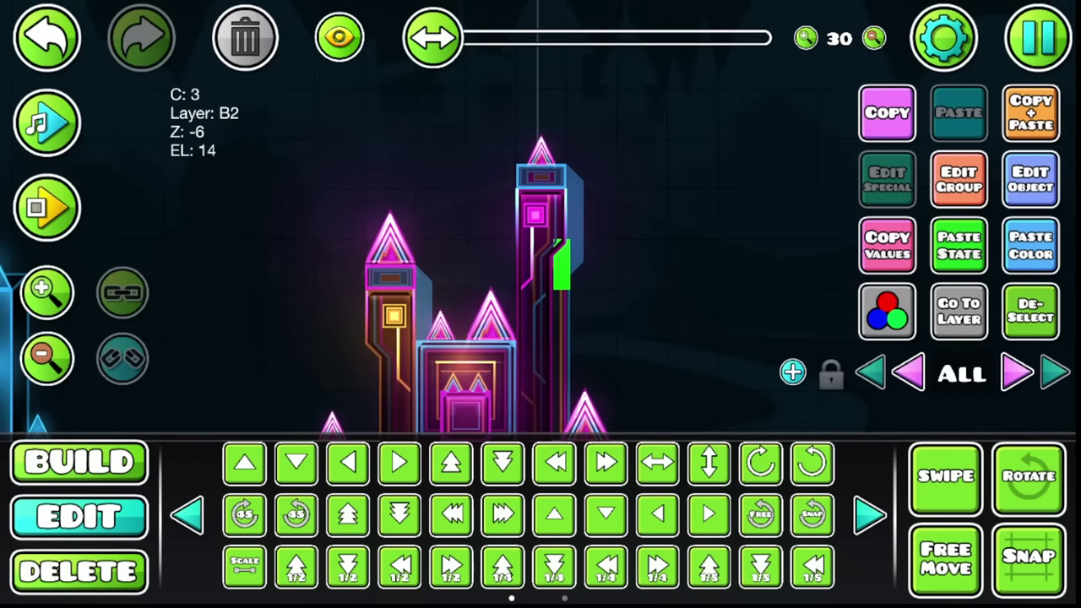
Step: Move the selected outline pieces to Z layer B3, then return to layer 13
{"action": "left_click", "coordinate": [958, 179]}
{"action": "left_click", "coordinate": [299, 474]}
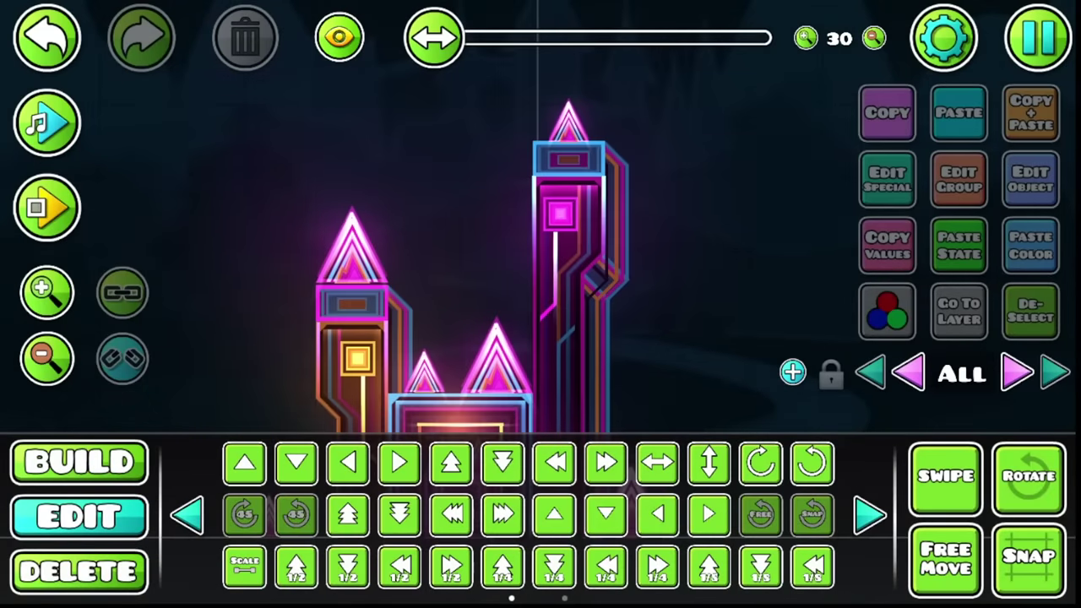
{"action": "left_click", "coordinate": [958, 311]}
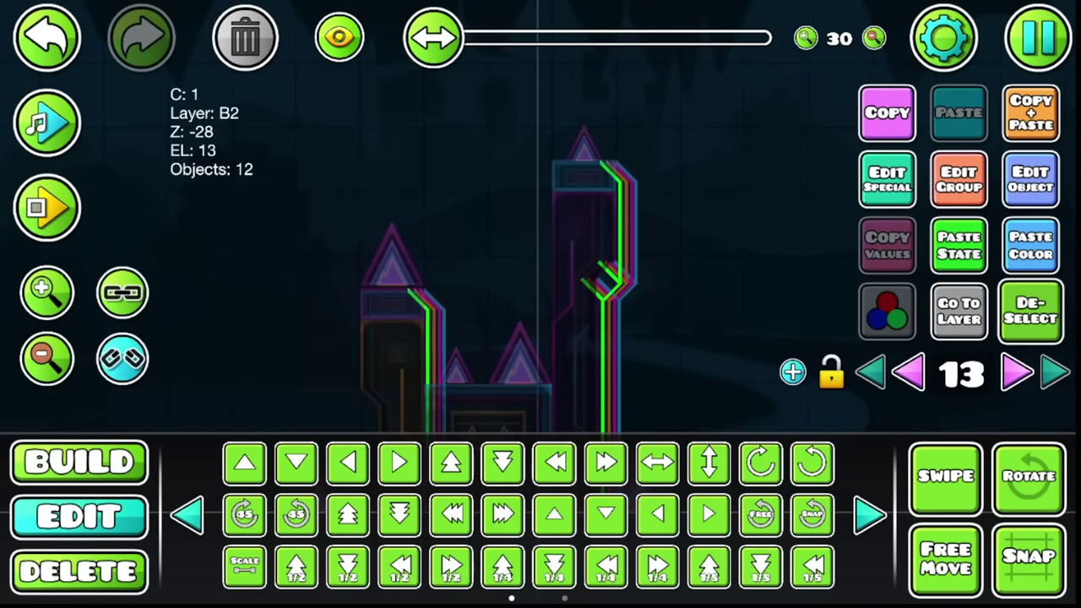